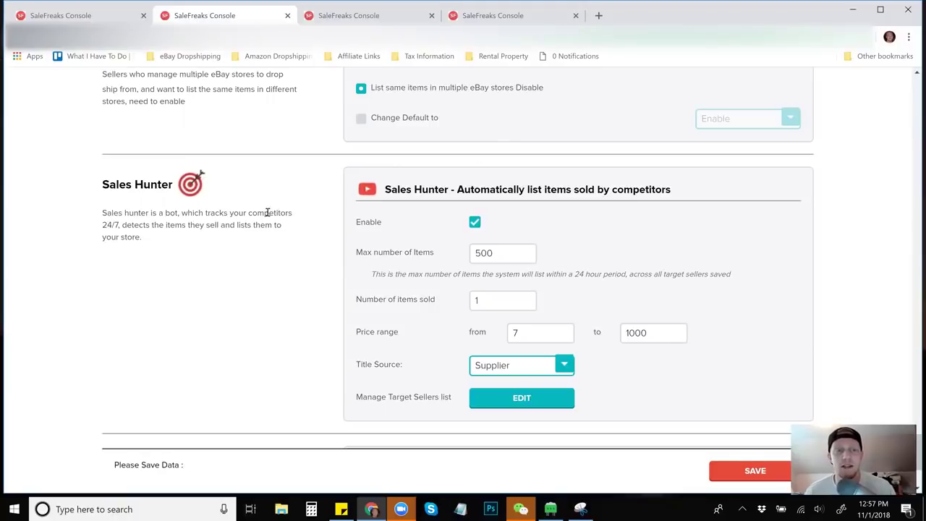
Step: Review the Sales Hunter description and the available Title Source options, leaving the selection on Supplier
drag(105, 213, 173, 238)
click(295, 230)
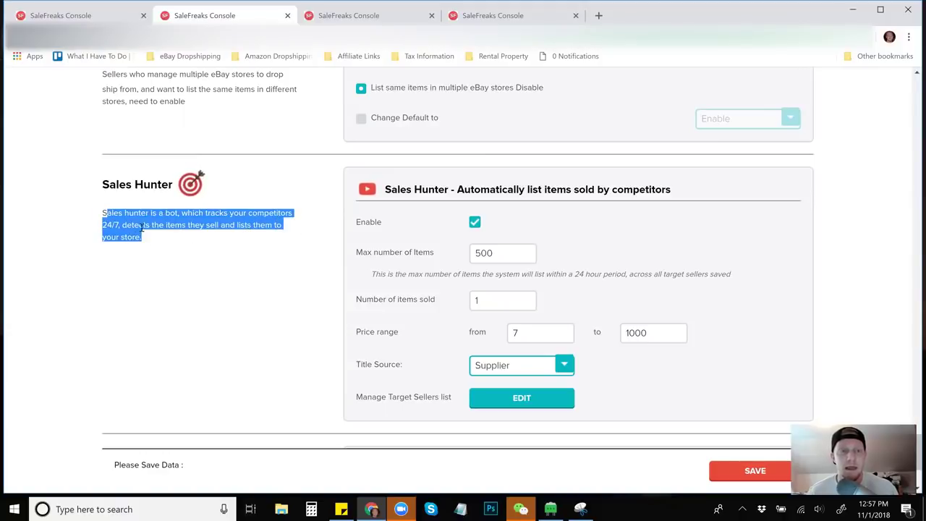
click(244, 254)
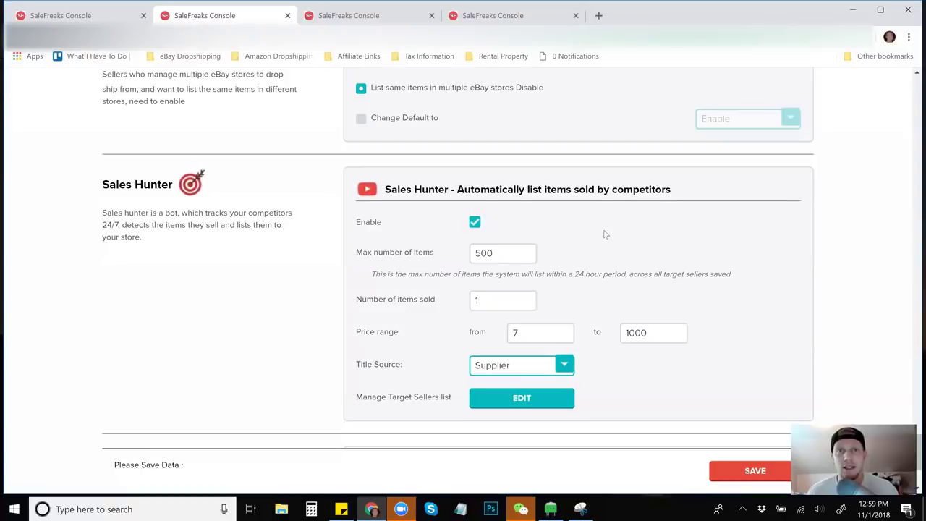
click(565, 367)
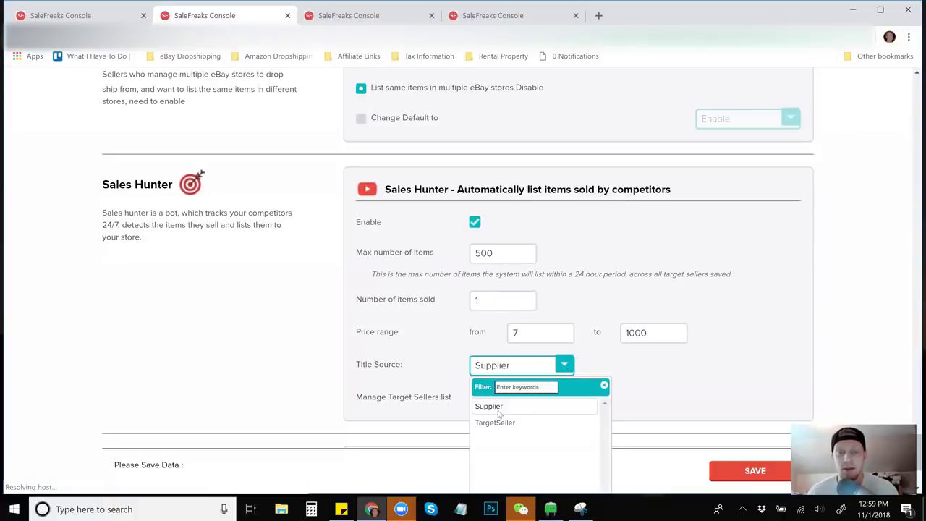
click(733, 366)
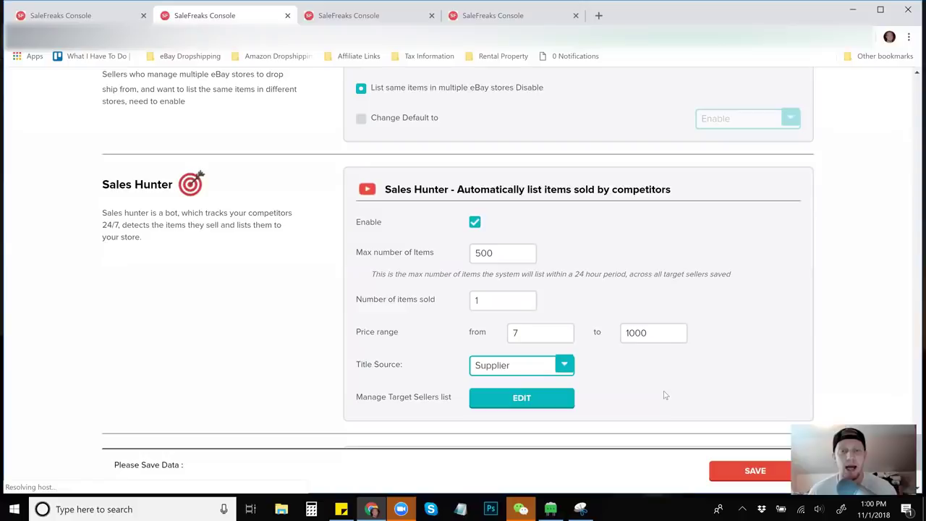
Step: View the Sales Hunter target sellers list and its store name field, and close the list without adding a seller
click(514, 402)
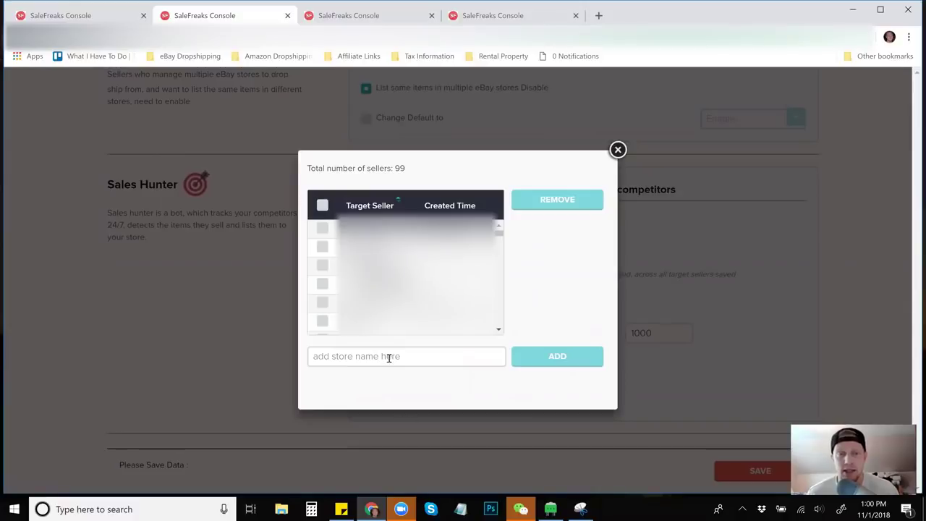
click(412, 354)
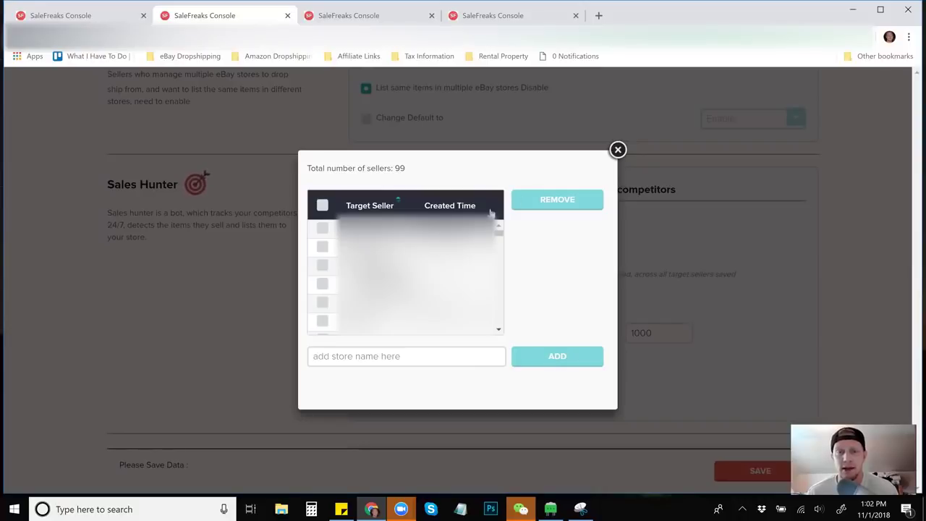
click(617, 150)
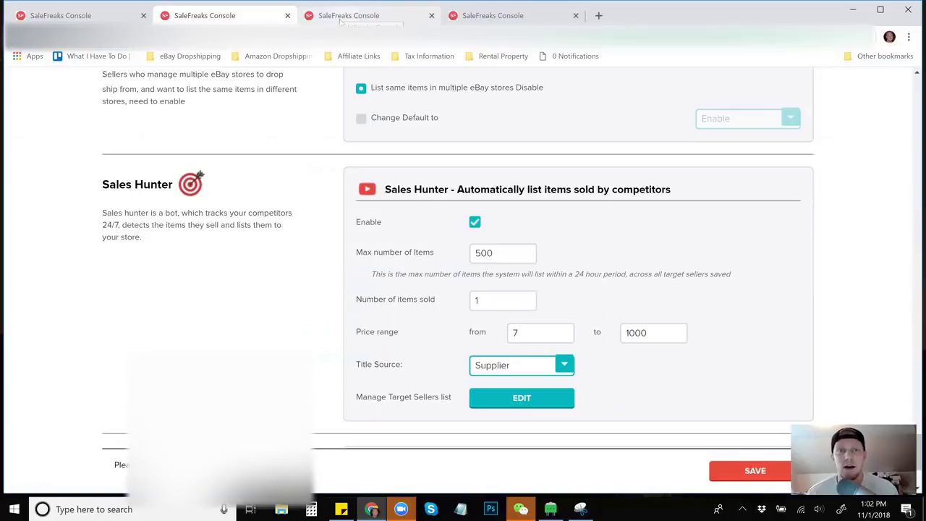
Step: Switch to the item list in the third browser tab, review the first page's order counts, and advance to page 2
click(339, 15)
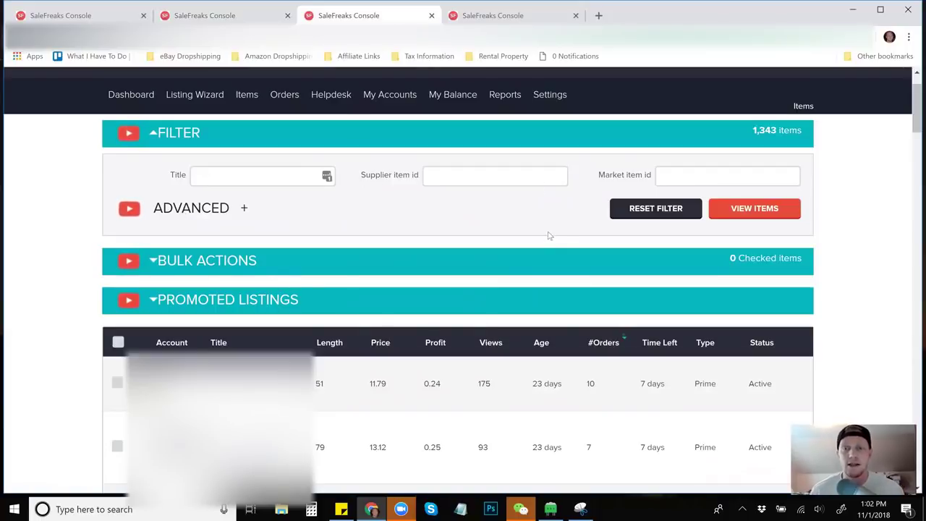
scroll(367, 231, down, 3)
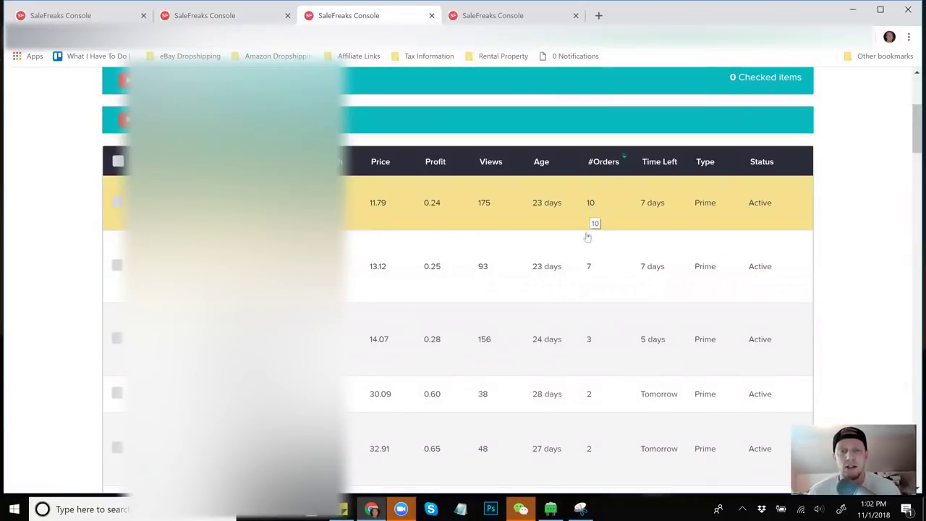
scroll(610, 276, down, 6)
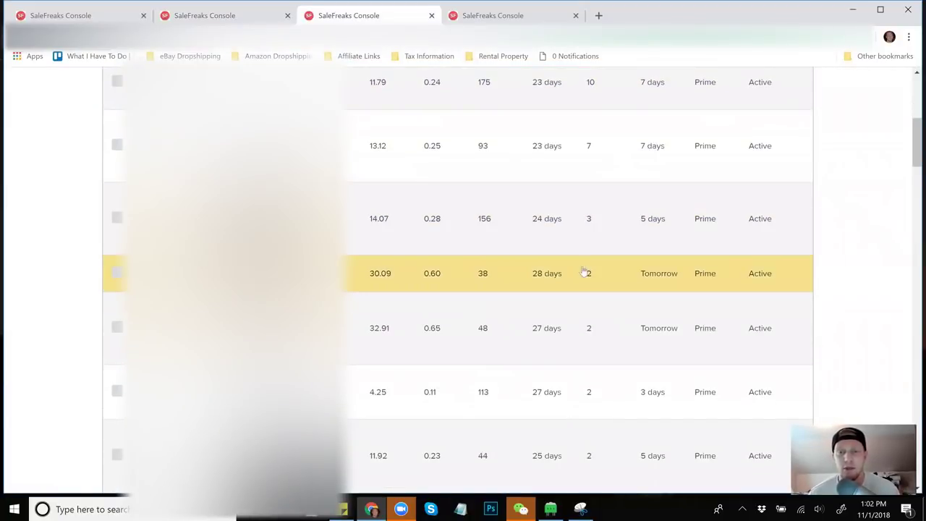
scroll(594, 281, down, 15)
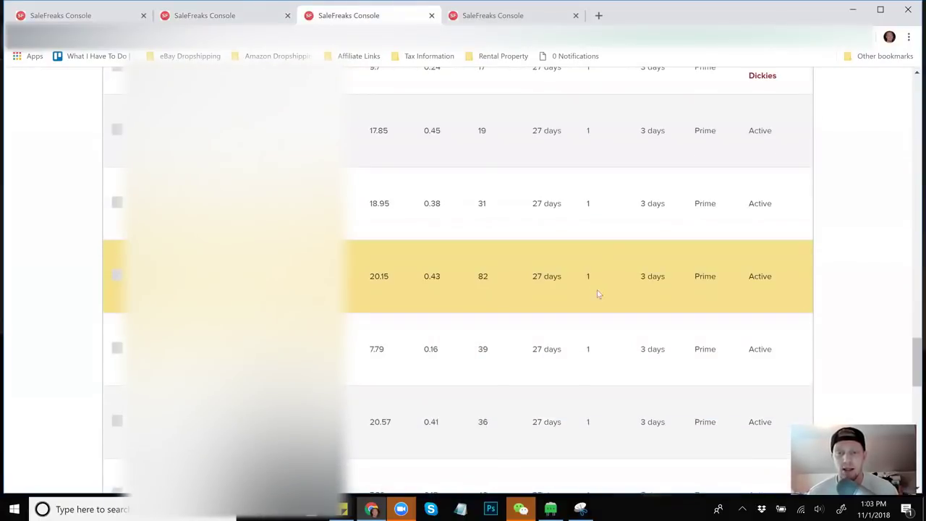
scroll(599, 291, down, 15)
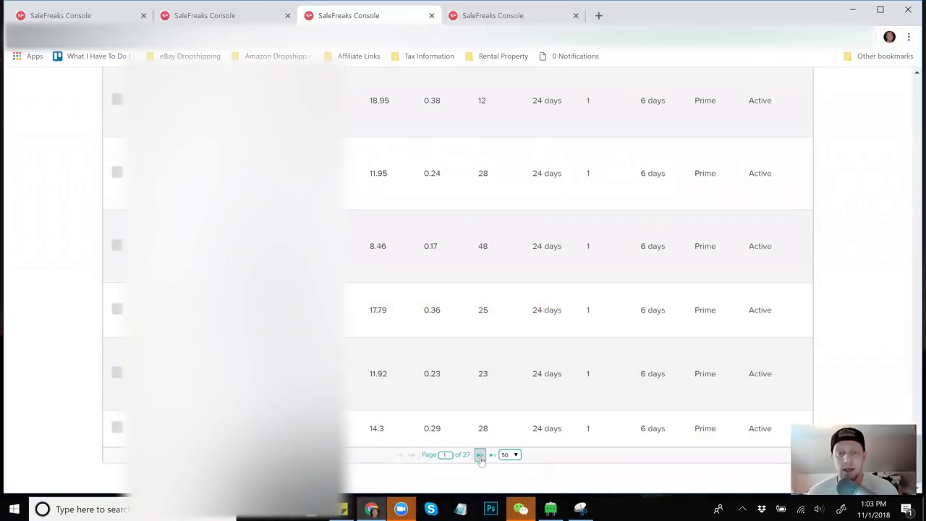
click(480, 456)
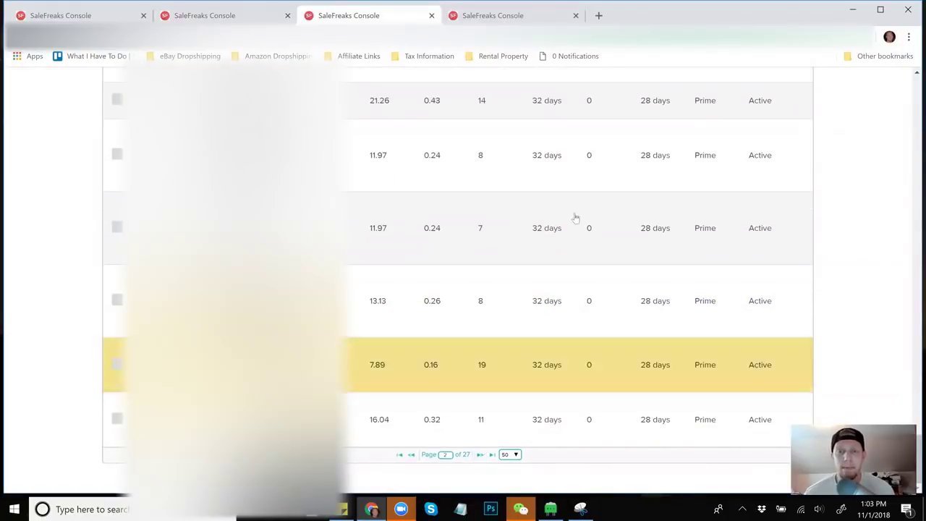
Step: Examine the order counts, views and listing ages of the items on page 2 of the list
scroll(589, 221, up, 5)
scroll(599, 245, up, 10)
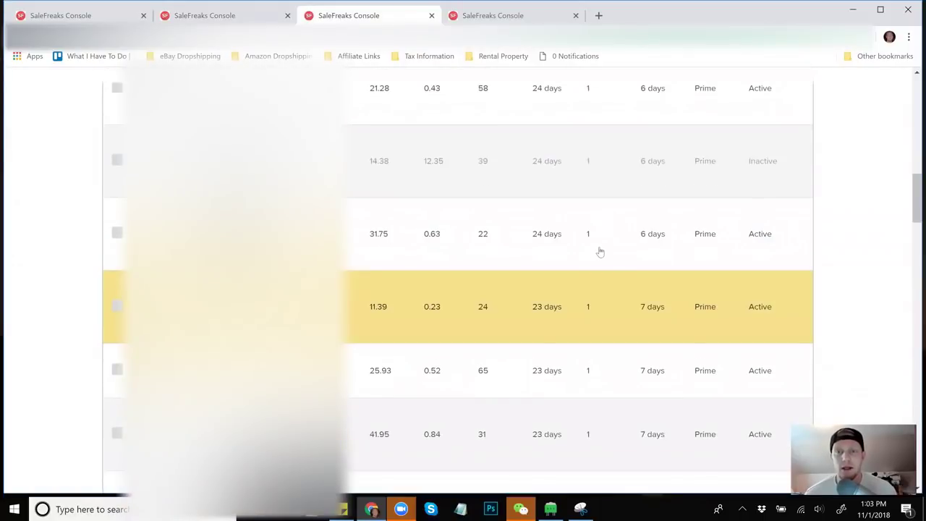
scroll(600, 258, down, 15)
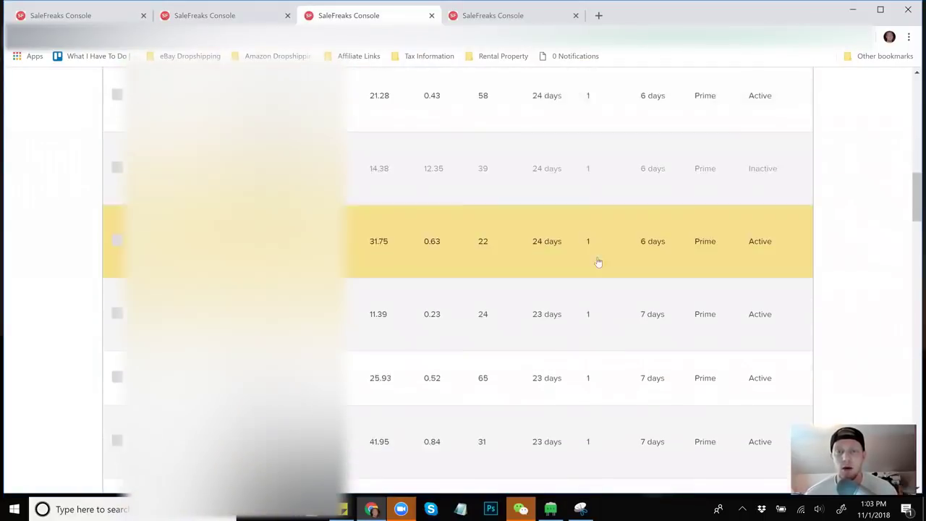
scroll(592, 277, down, 3)
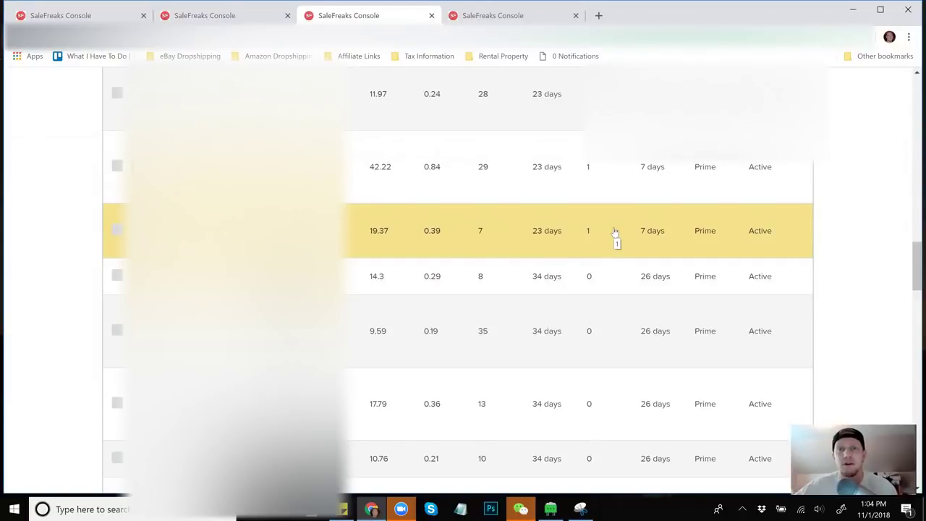
scroll(615, 242, up, 10)
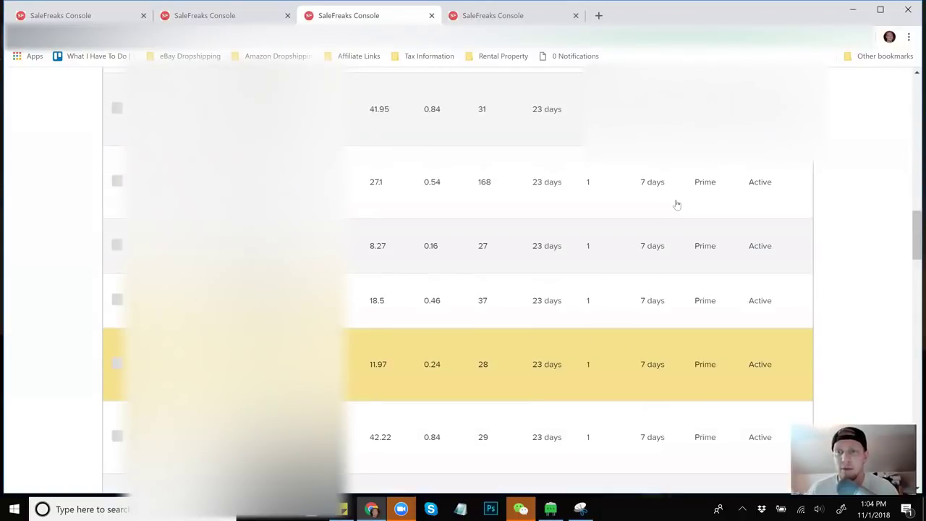
scroll(681, 207, down, 1)
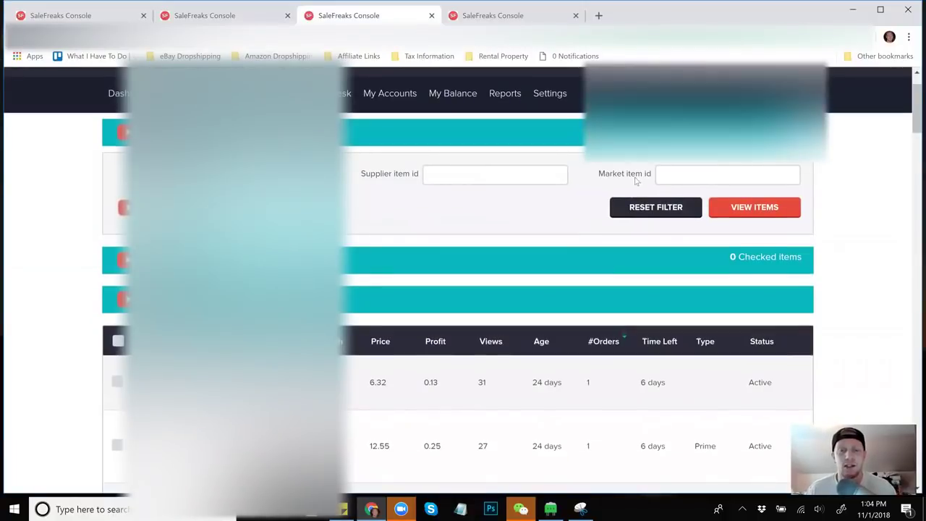
scroll(637, 203, down, 2)
scroll(602, 214, down, 6)
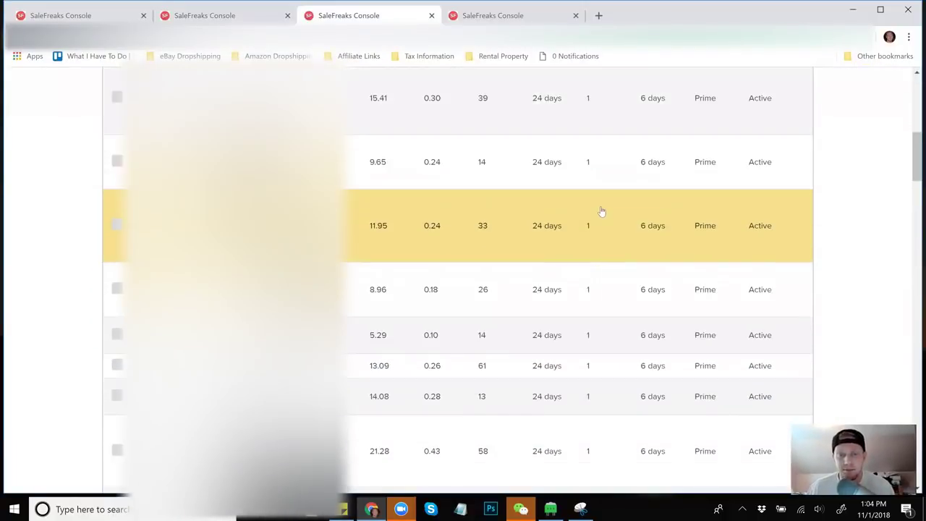
scroll(604, 207, down, 2)
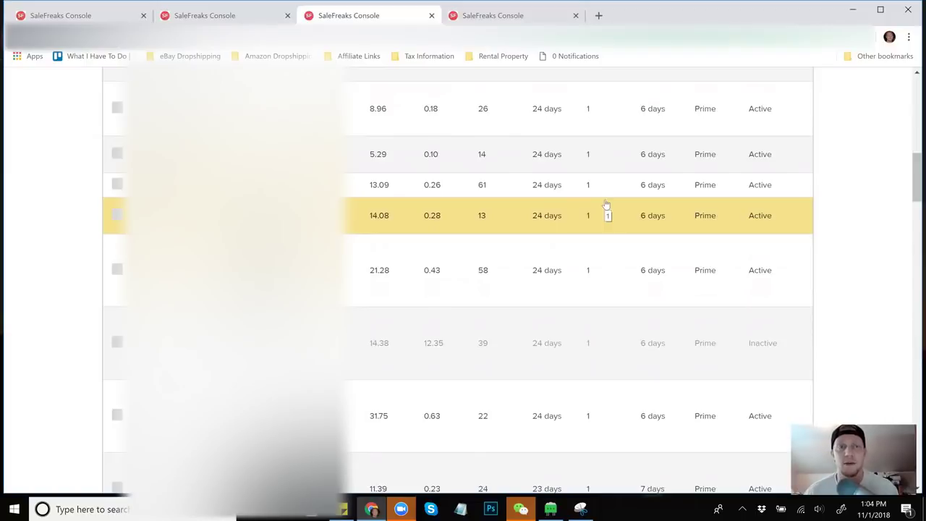
scroll(606, 210, down, 3)
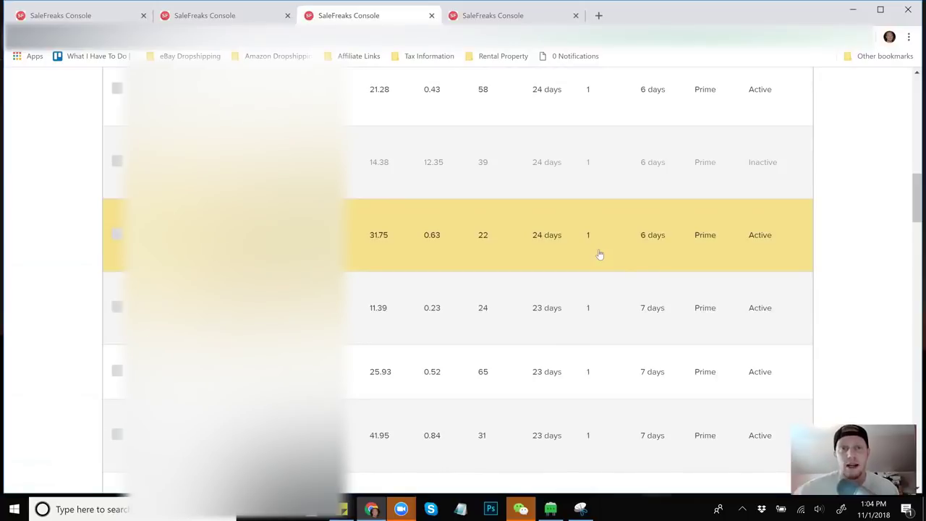
scroll(610, 230, down, 4)
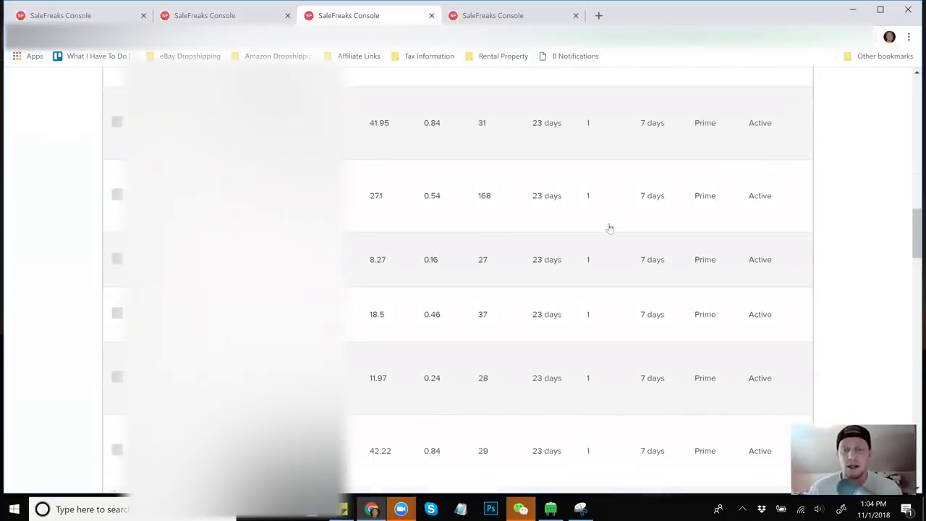
scroll(609, 231, down, 6)
scroll(608, 240, up, 3)
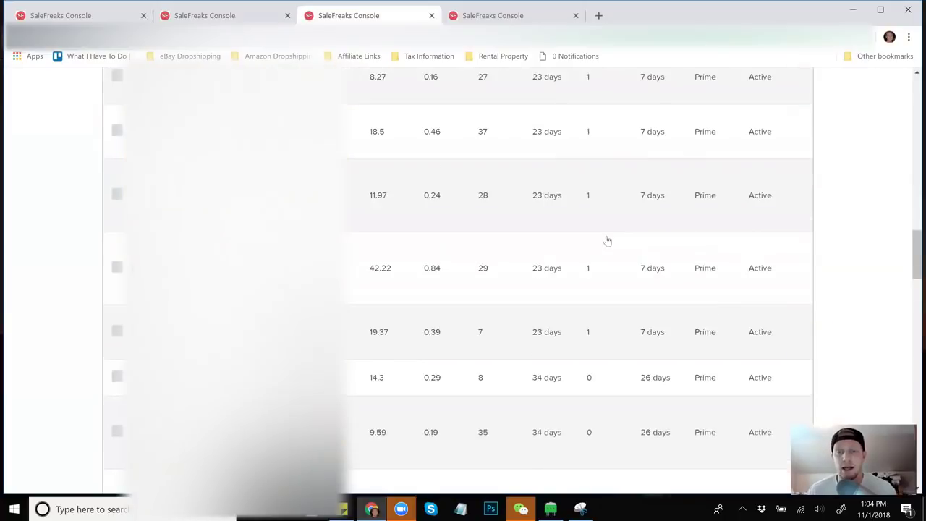
scroll(608, 241, up, 12)
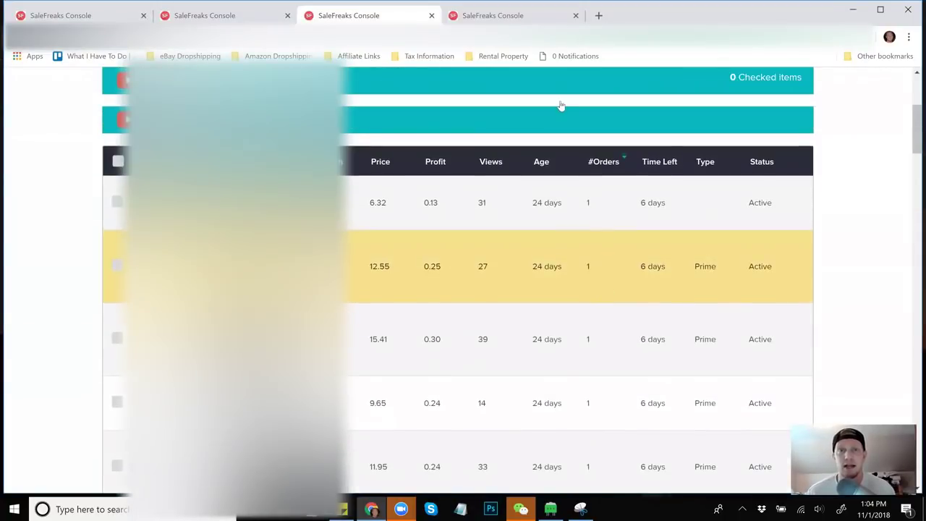
Step: Switch to the item list in the fourth browser tab and compare the items' listing ages with their order counts
click(520, 18)
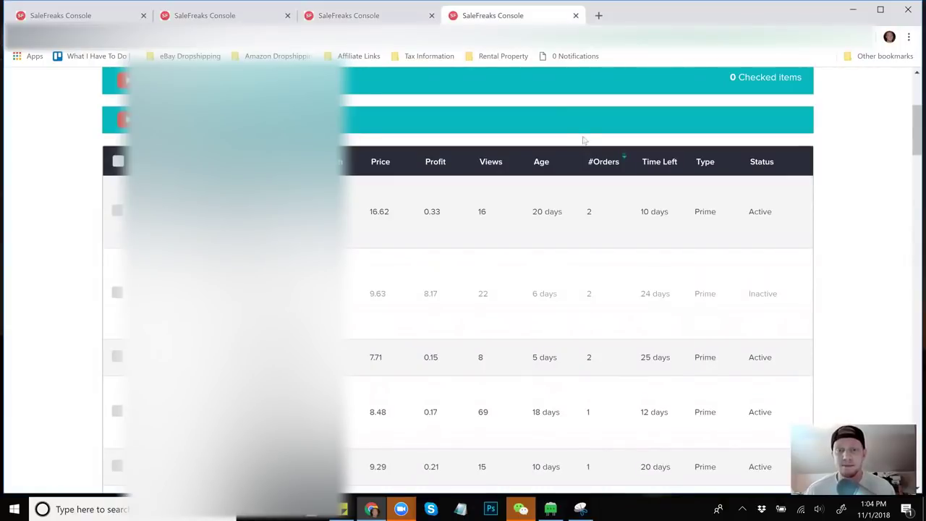
click(557, 217)
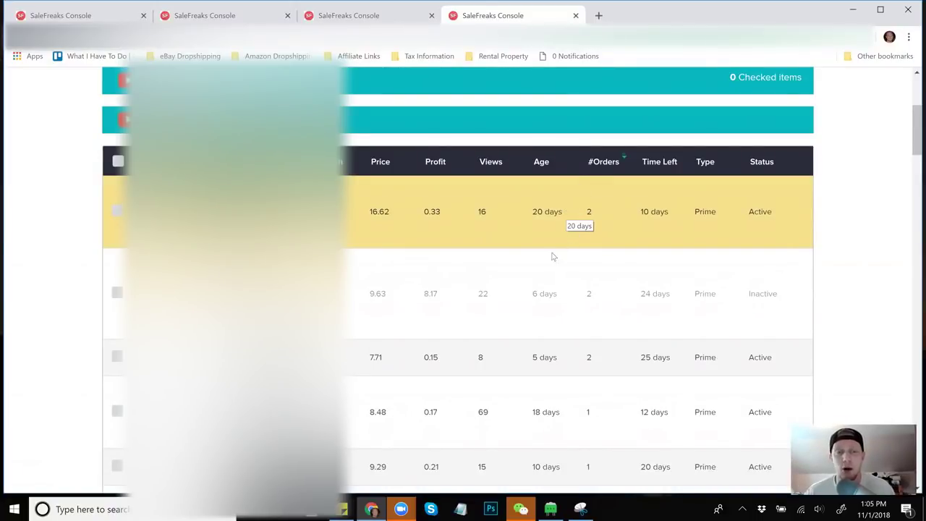
scroll(548, 276, down, 3)
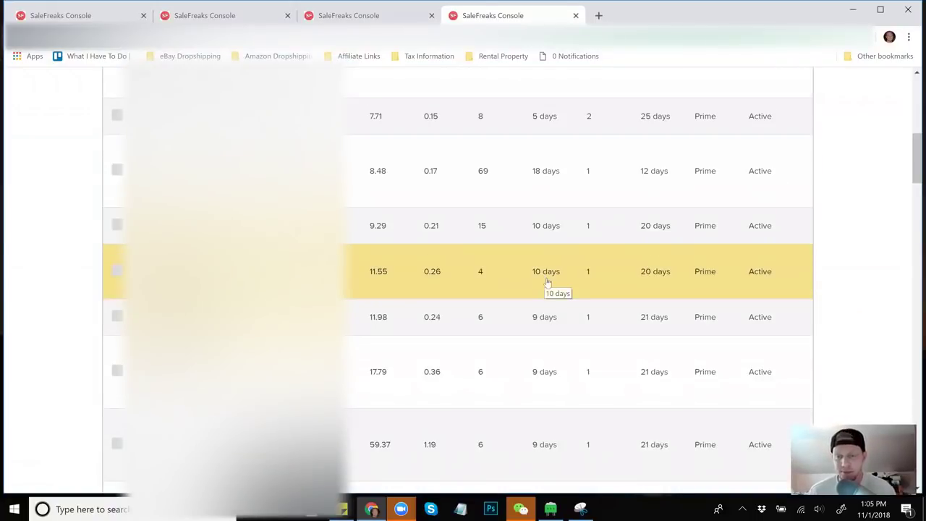
scroll(550, 281, down, 10)
scroll(553, 281, down, 1)
scroll(553, 278, up, 4)
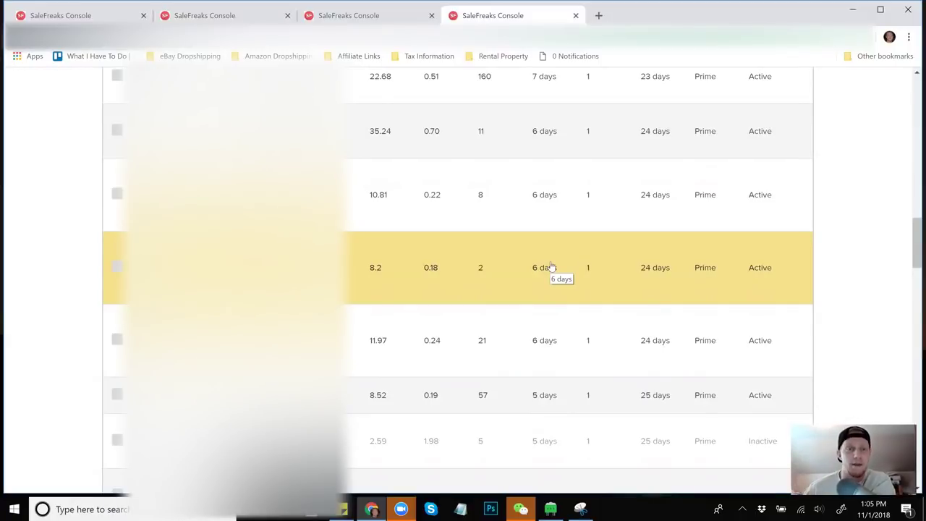
scroll(441, 275, up, 5)
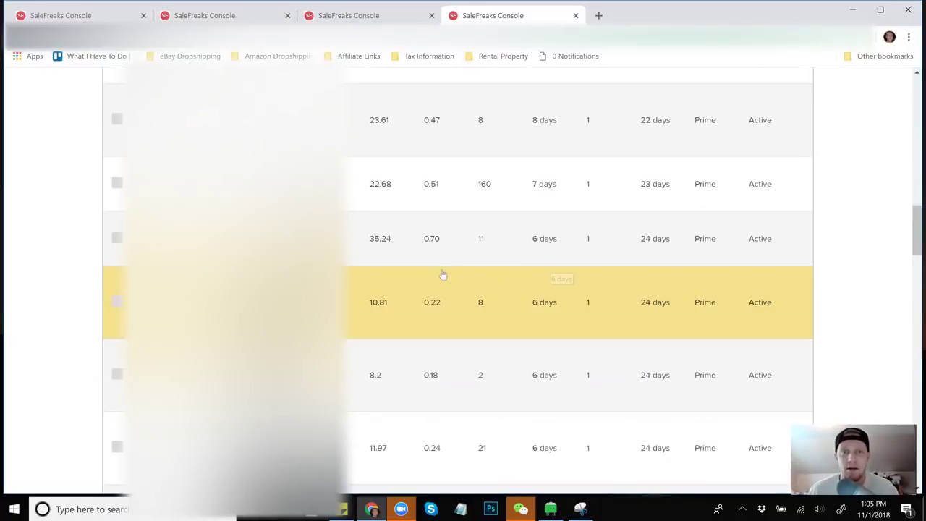
scroll(445, 279, up, 10)
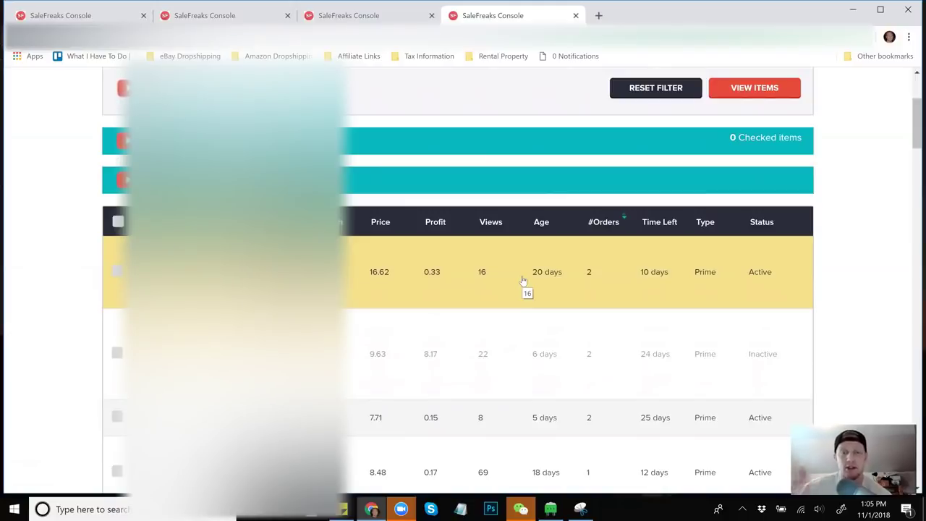
scroll(523, 281, up, 3)
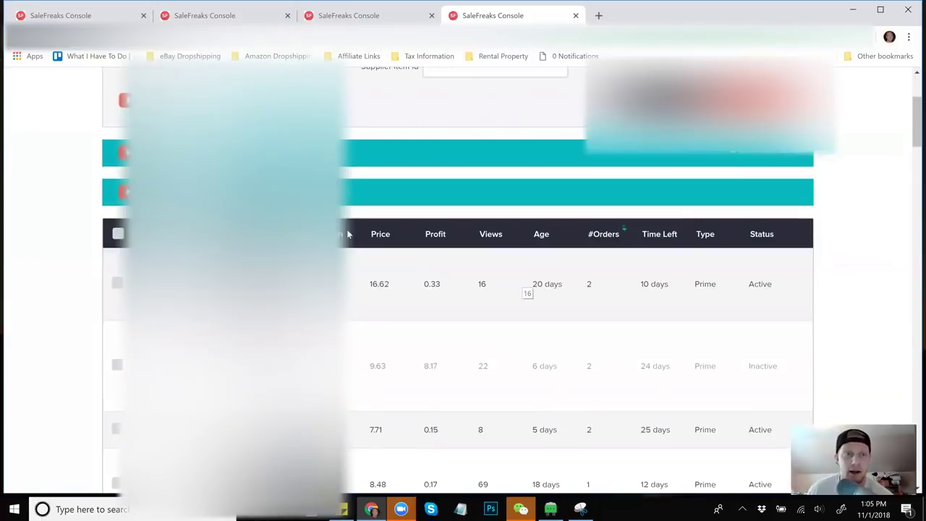
Step: Open the Listing Generator files and show the failure breakdown for the file in progress
mouse_move(190, 157)
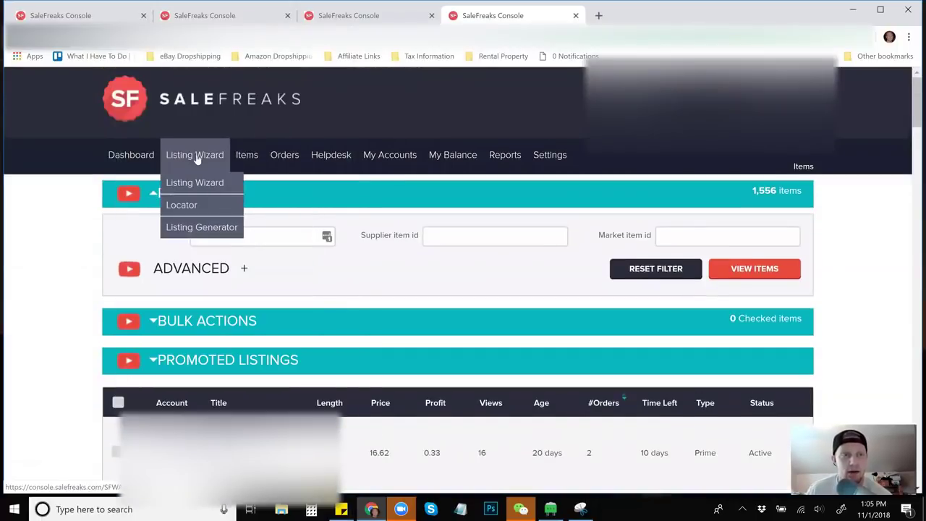
click(201, 233)
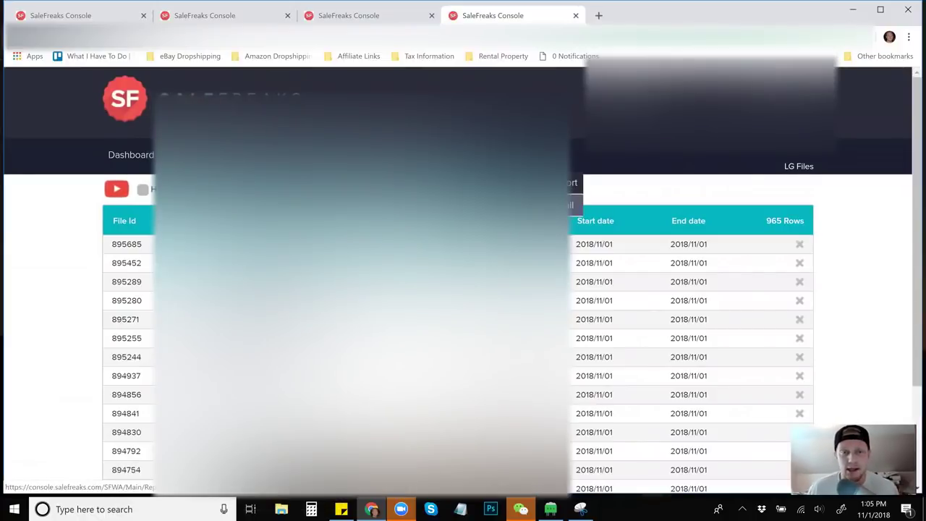
scroll(126, 144, down, 2)
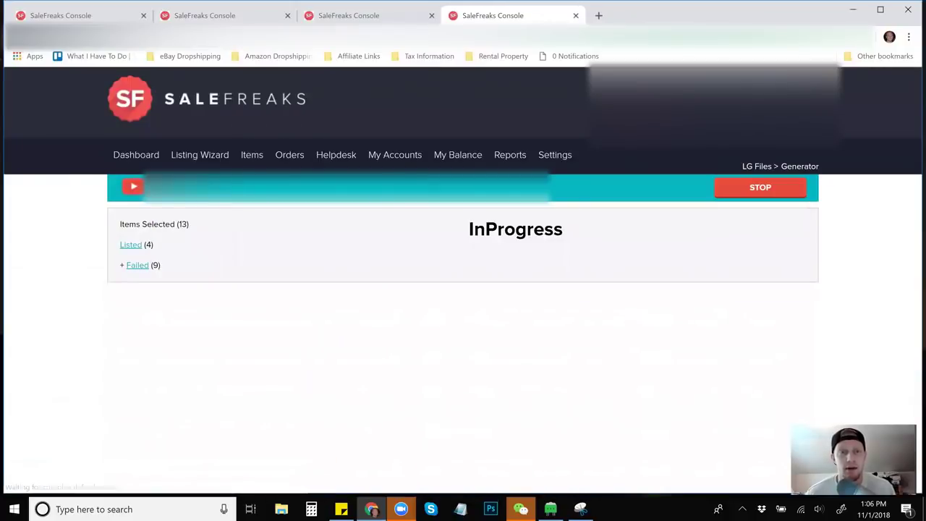
click(134, 246)
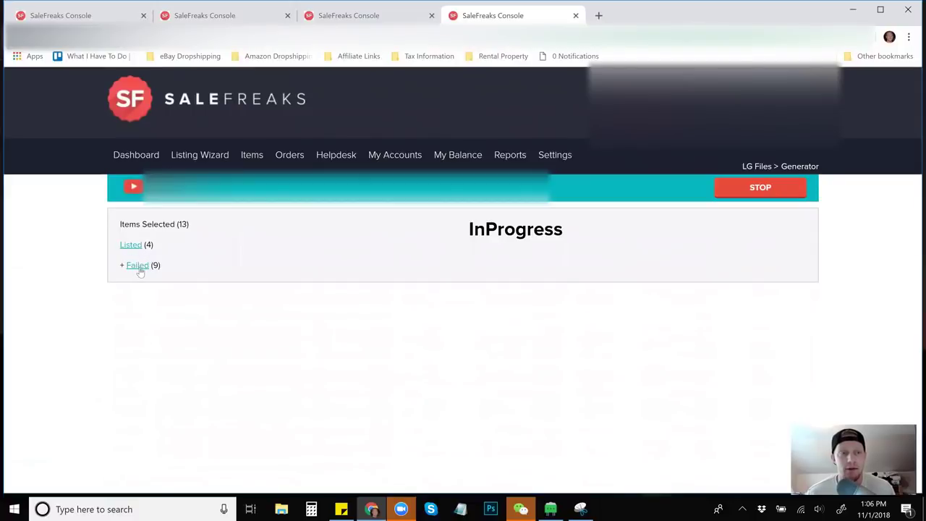
click(138, 266)
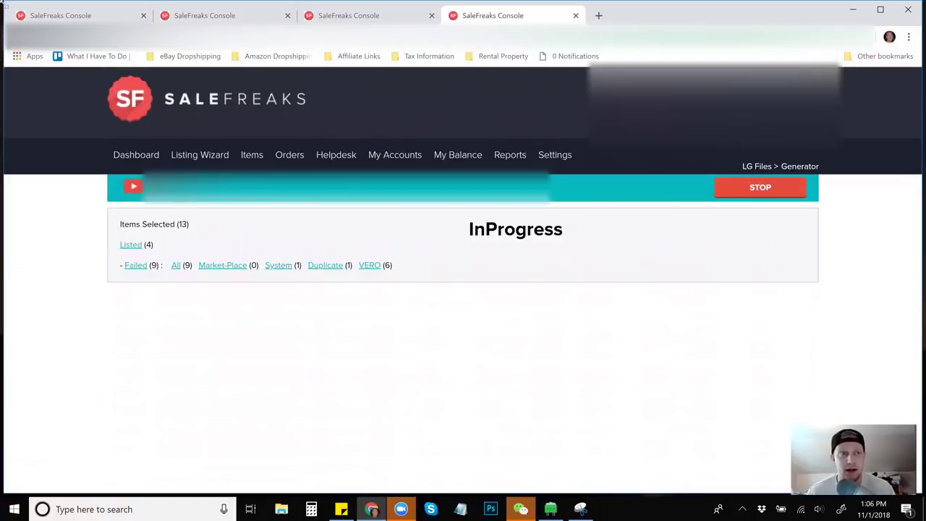
Step: Return to the Listing Generator files and show the failure breakdown for a completed automatic Sales Hunter file
click(15, 37)
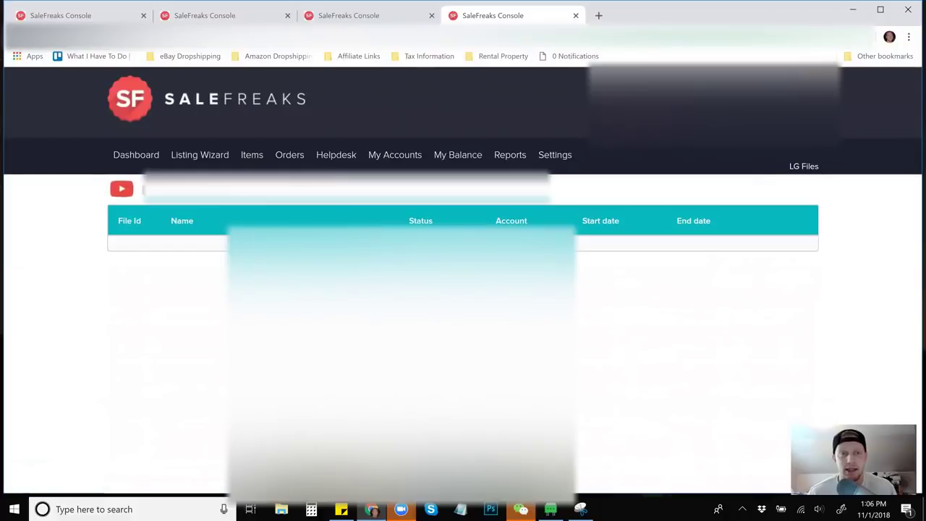
click(290, 263)
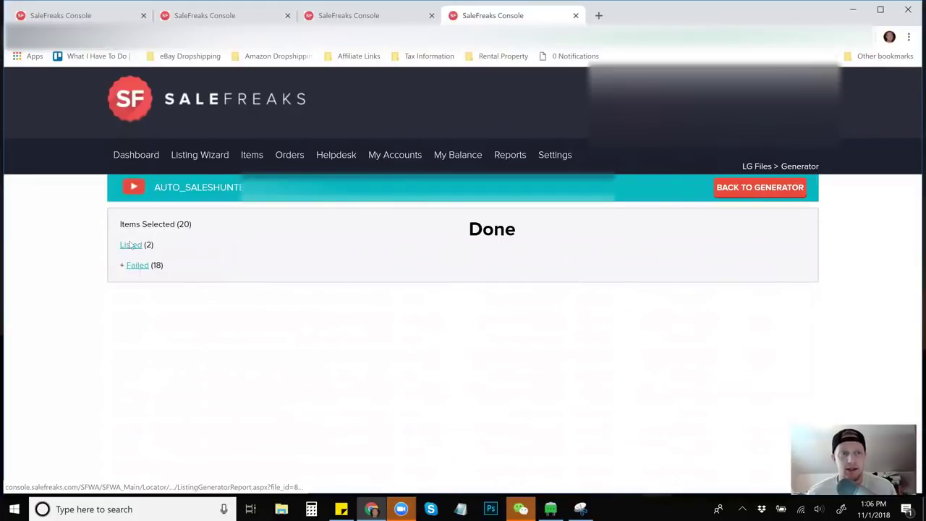
click(136, 266)
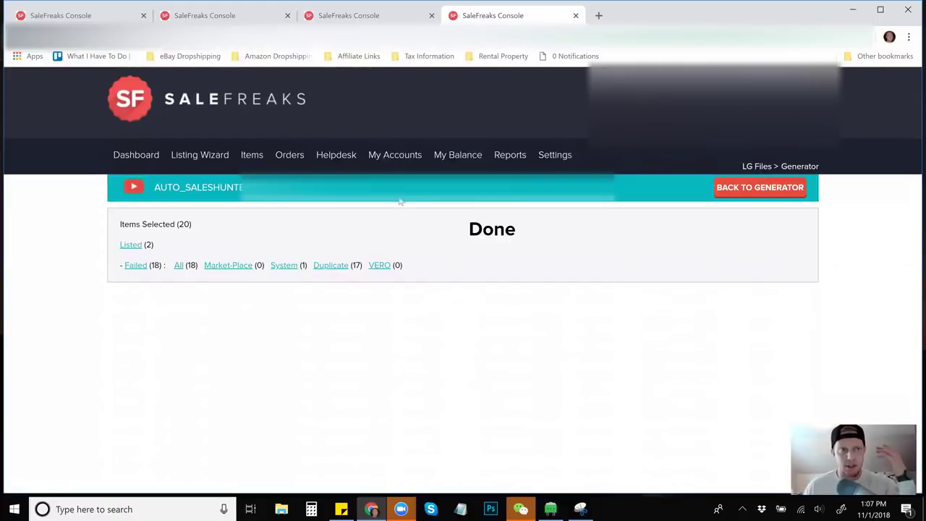
mouse_move(302, 153)
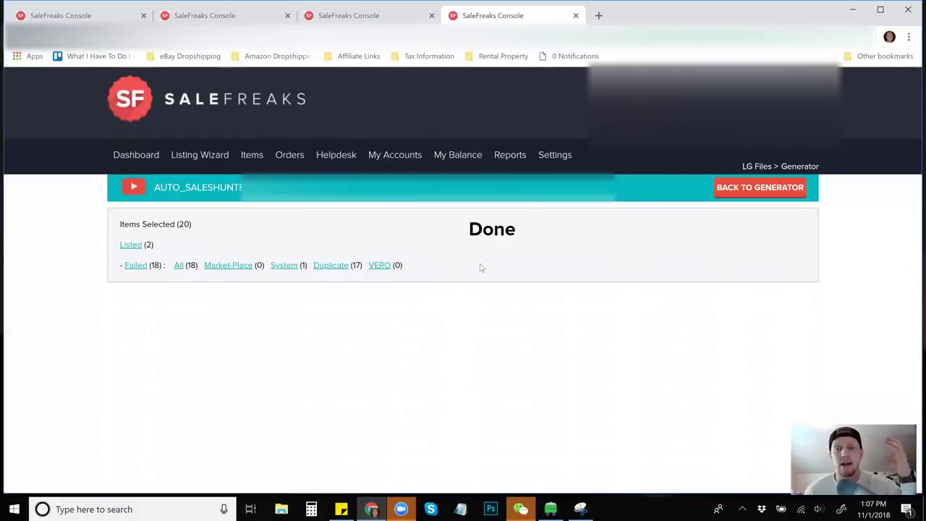